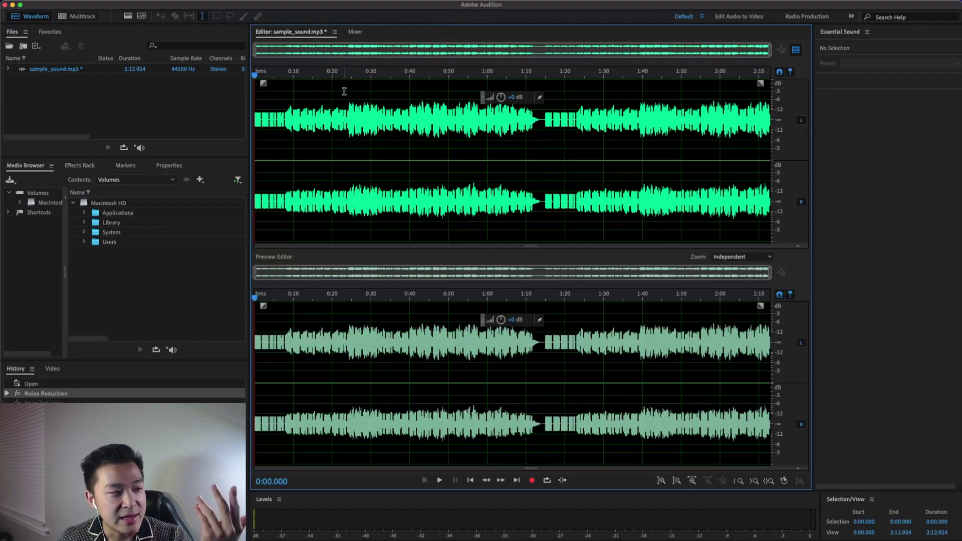
Play short parts of the recording around 1:15, 0:44 and from the start to find the quiet gap.
{"action": "left_click_drag", "start_coordinate": [536, 73], "coordinate": [551, 81]}
{"action": "key", "text": "space"}
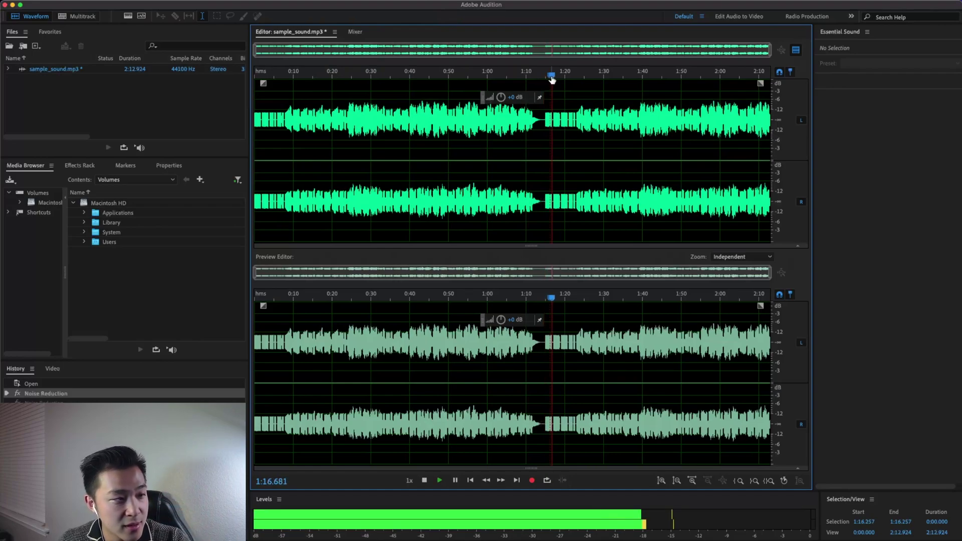
{"action": "key", "text": "space"}
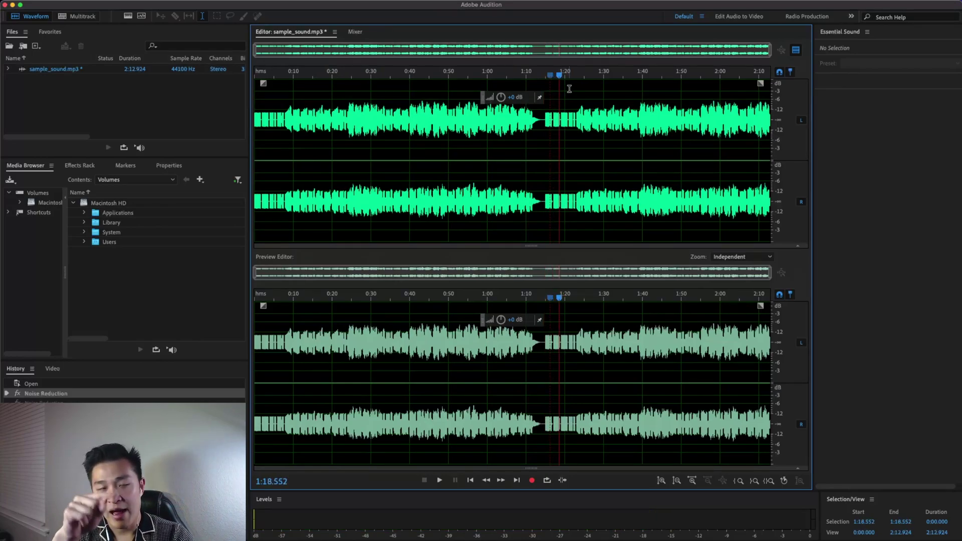
{"action": "left_click", "coordinate": [427, 74]}
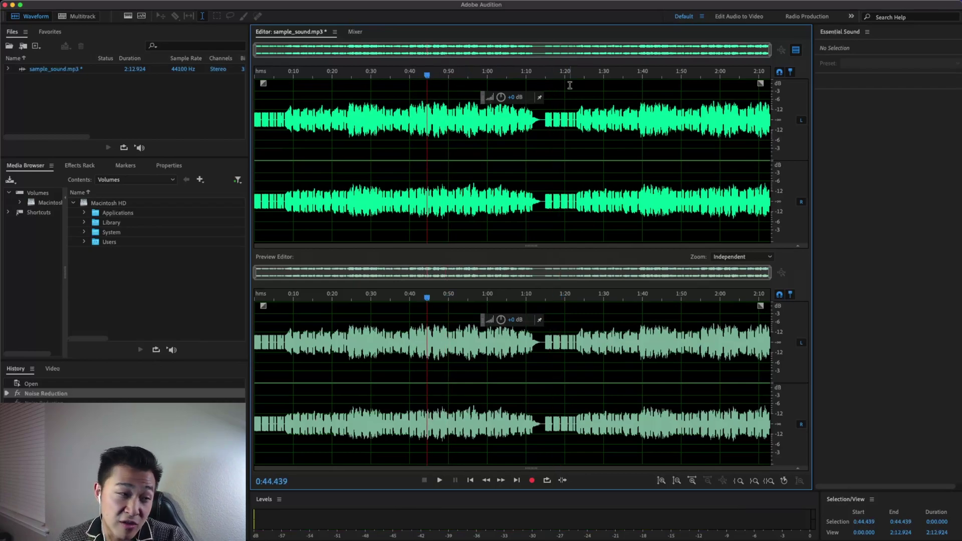
{"action": "key", "text": "space"}
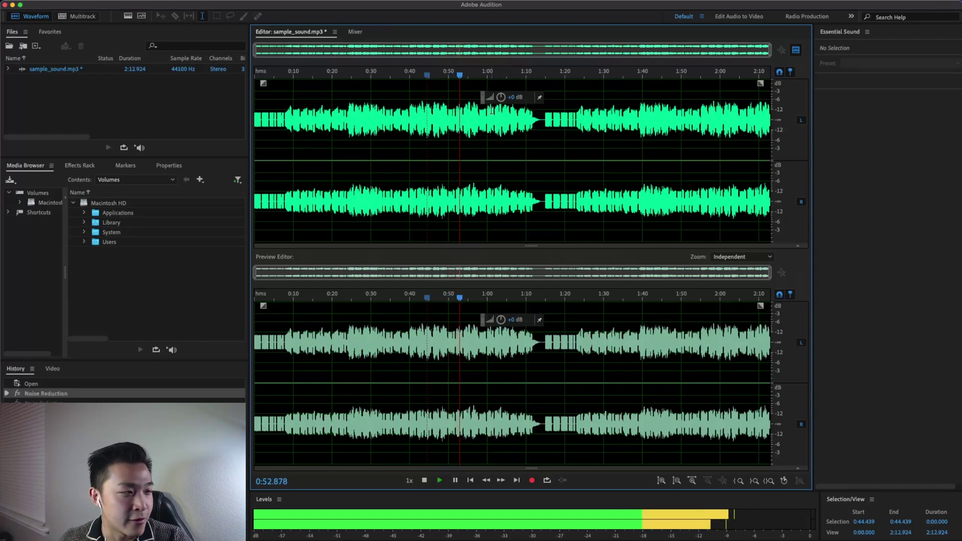
{"action": "key", "text": "space"}
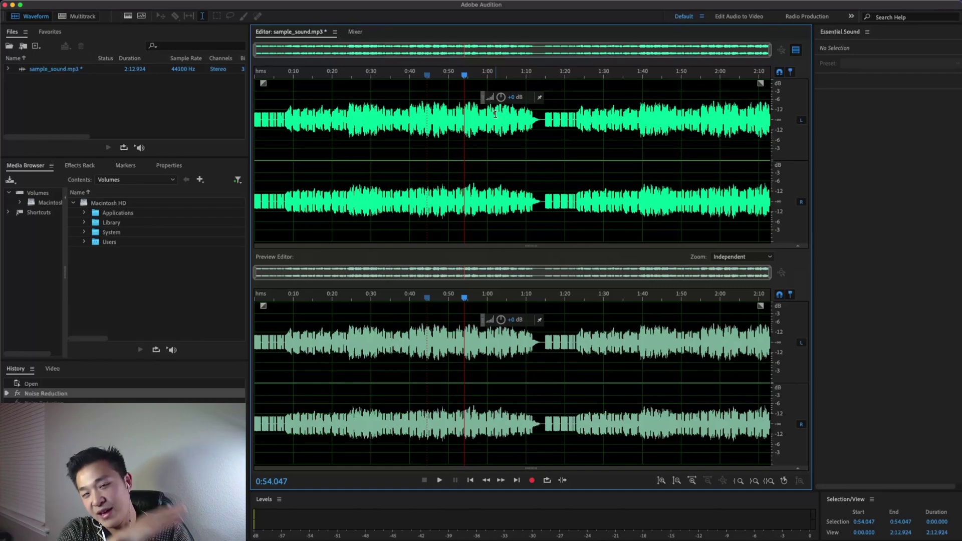
{"action": "left_click", "coordinate": [545, 76]}
{"action": "left_click_drag", "start_coordinate": [545, 76], "coordinate": [253, 80]}
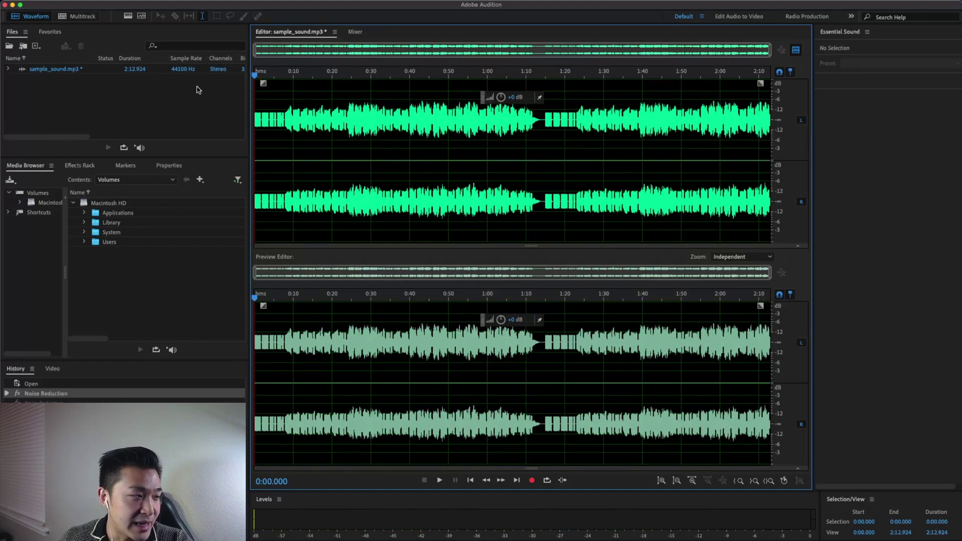
{"action": "key", "text": "space"}
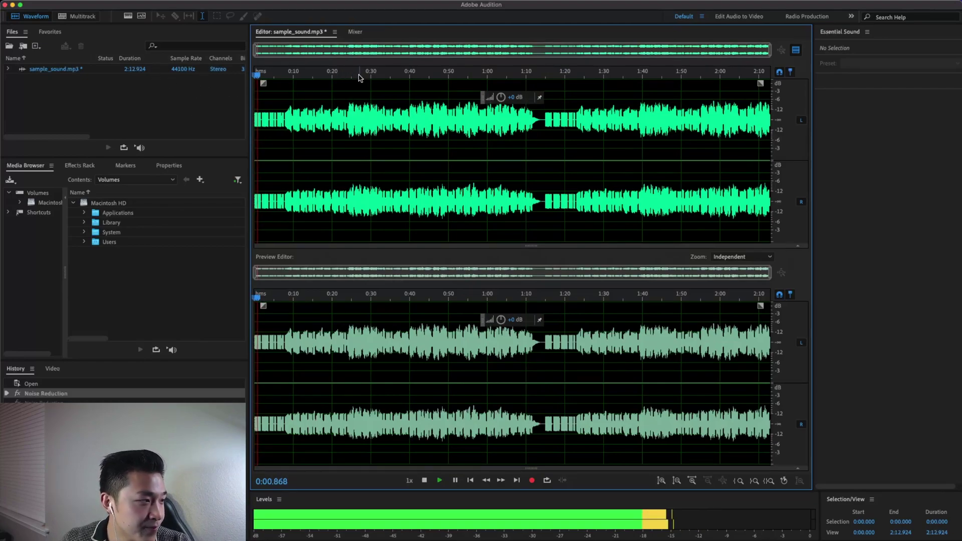
{"action": "key", "text": "space"}
Place the playhead at 1:15.073 and select from there to the end of the file.
{"action": "left_click", "coordinate": [546, 75]}
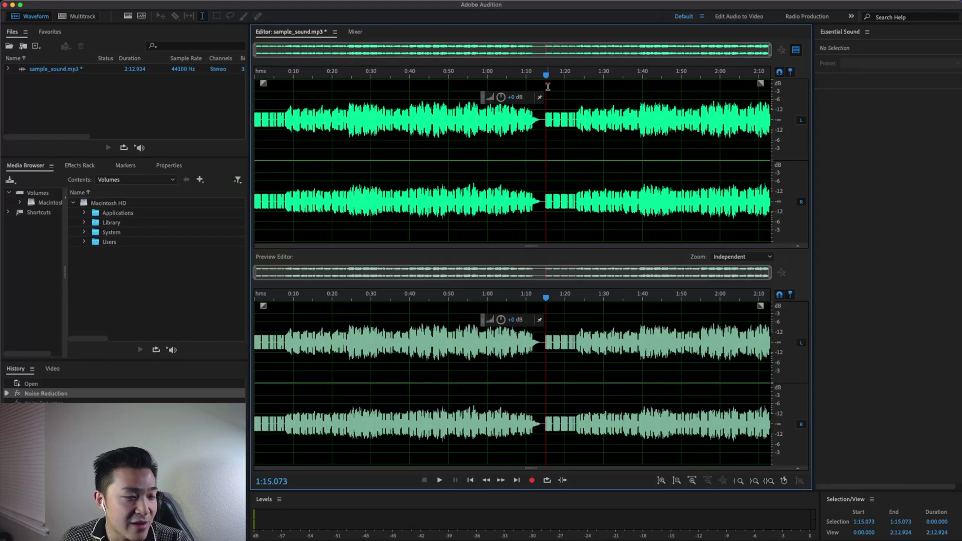
{"action": "key", "text": "space"}
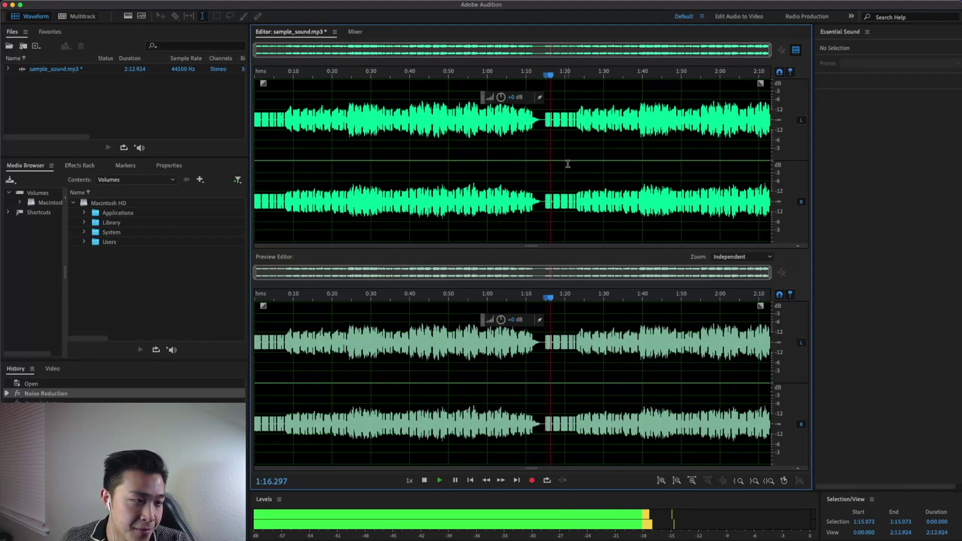
{"action": "key", "text": "space"}
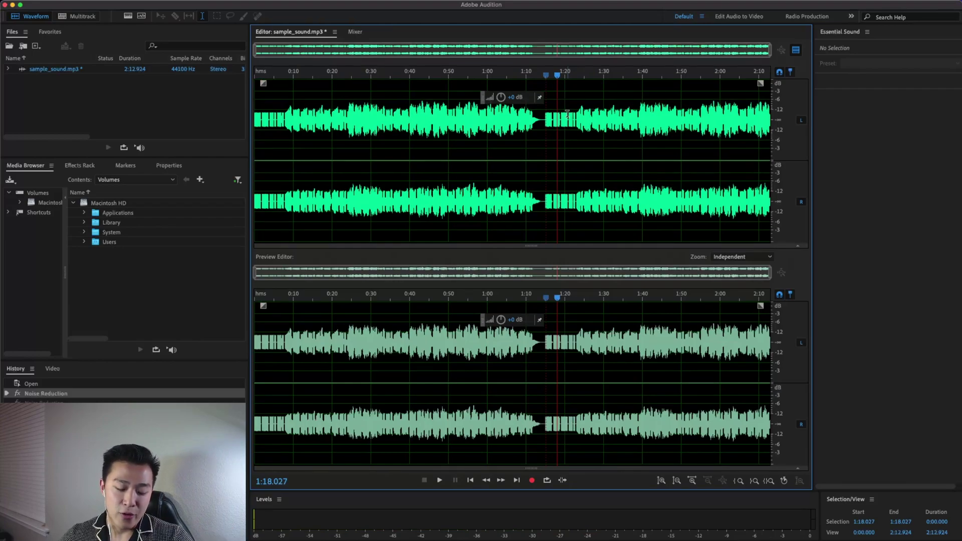
{"action": "left_click", "coordinate": [545, 75]}
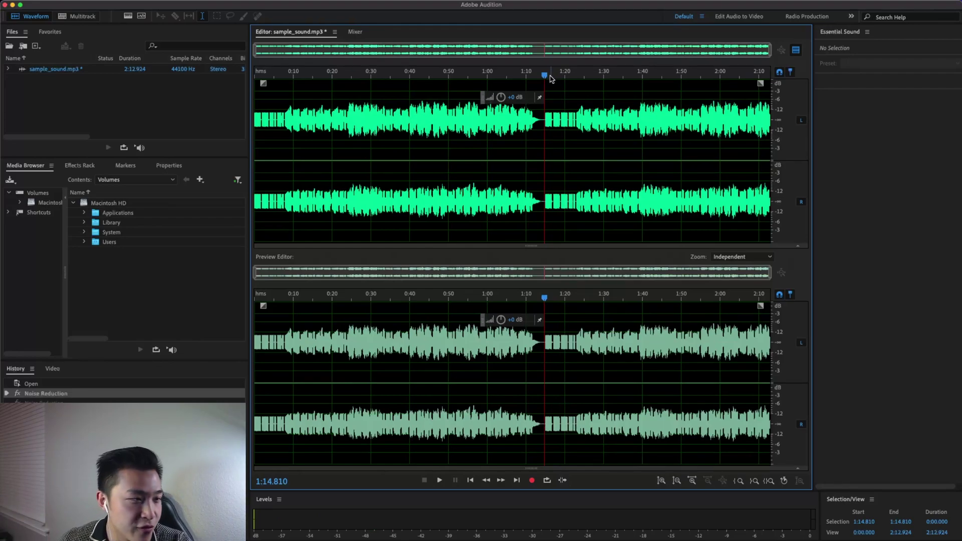
{"action": "left_click_drag", "start_coordinate": [546, 77], "coordinate": [546, 75]}
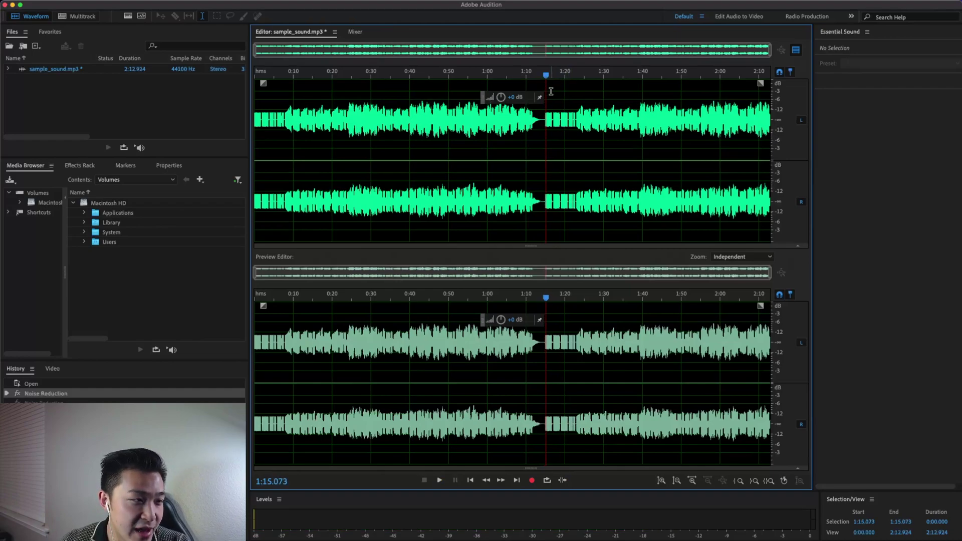
{"action": "key", "text": "shift+End"}
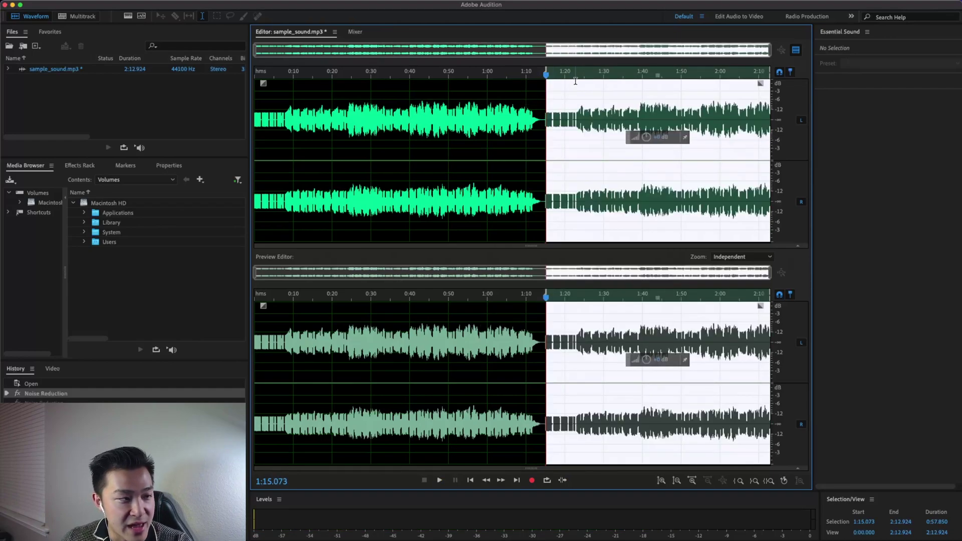
Replay the quiet gap and end the selection at 1:21.943.
{"action": "key", "text": "space"}
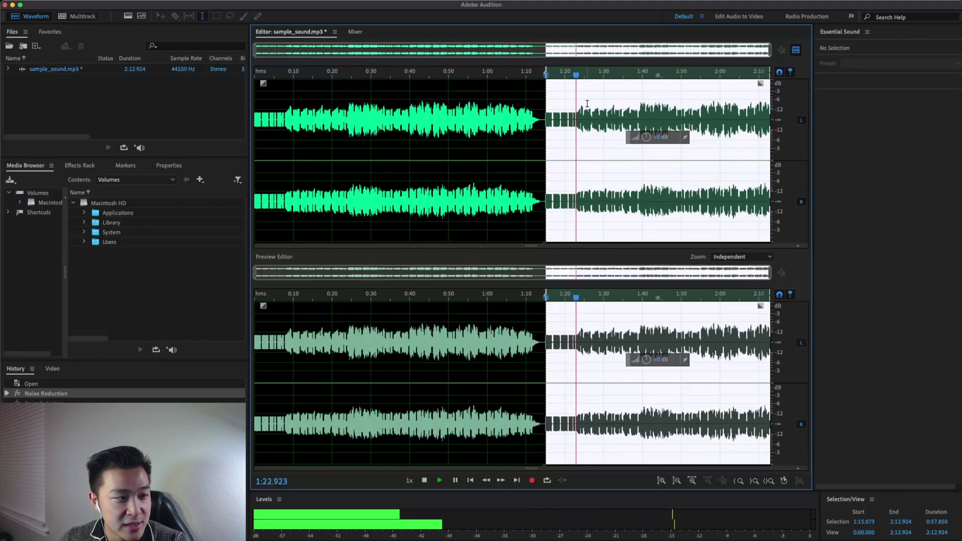
{"action": "left_click_drag", "start_coordinate": [581, 75], "coordinate": [571, 75]}
{"action": "left_click", "coordinate": [575, 76]}
{"action": "key", "text": "space"}
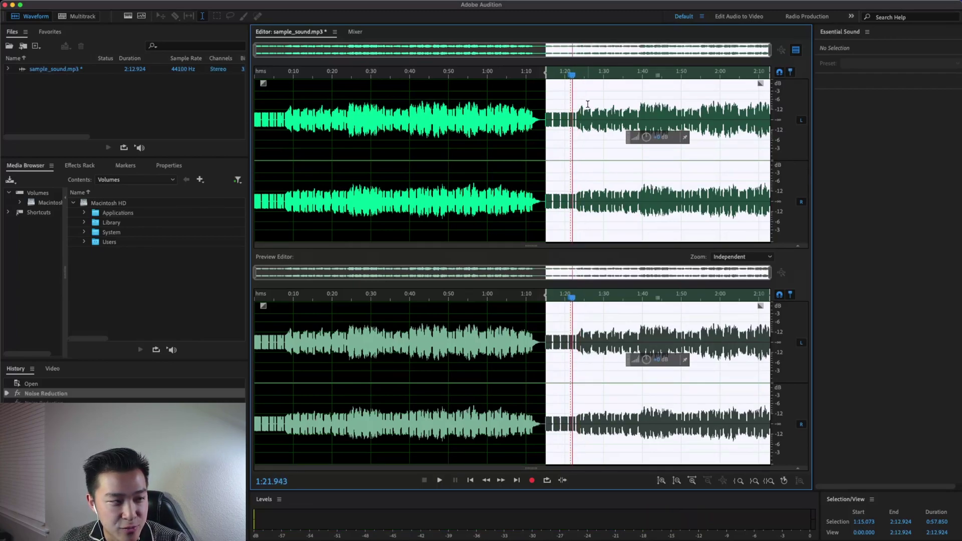
{"action": "left_click", "coordinate": [584, 104], "text": "shift"}
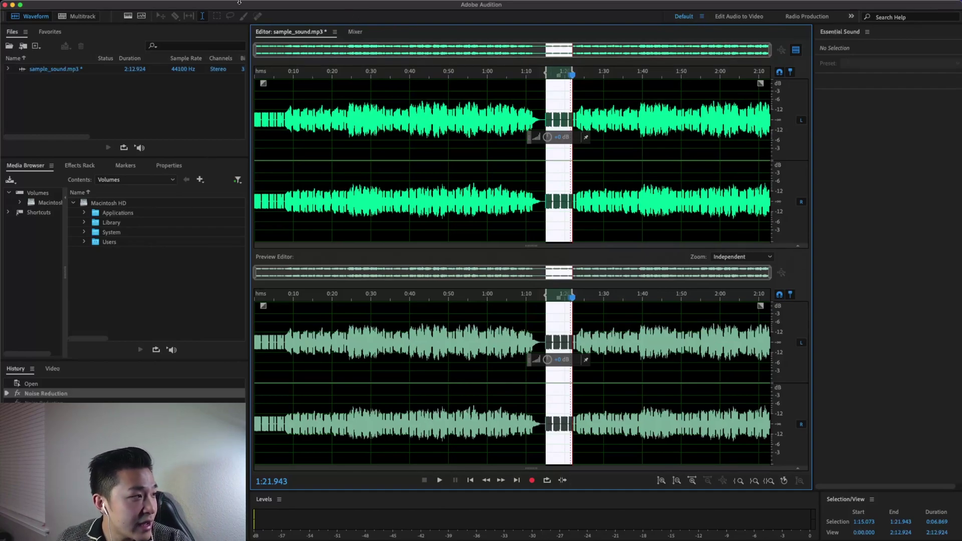
Capture a noise print from the 1:15.073–1:21.943 selection via Noise Reduction / Restoration.
{"action": "left_click", "coordinate": [210, 5]}
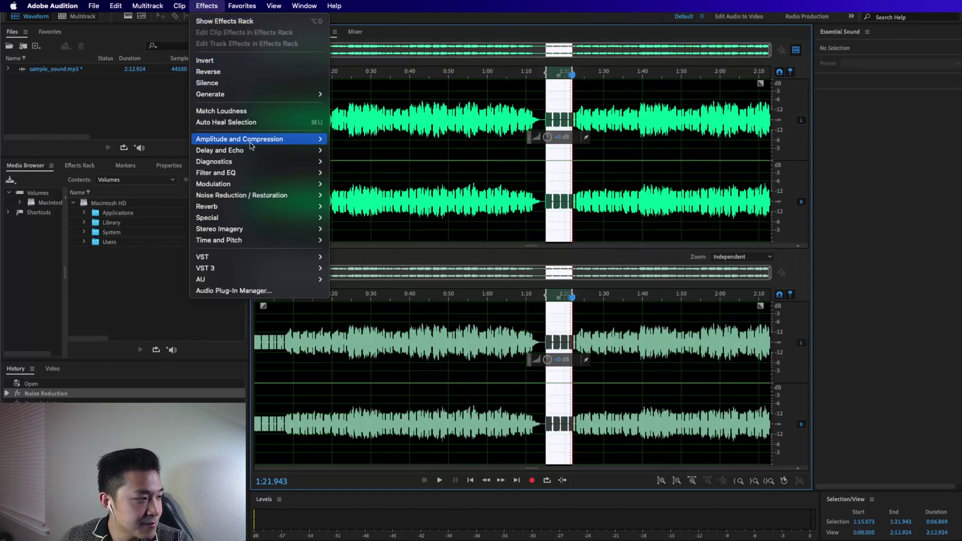
{"action": "mouse_move", "coordinate": [226, 197]}
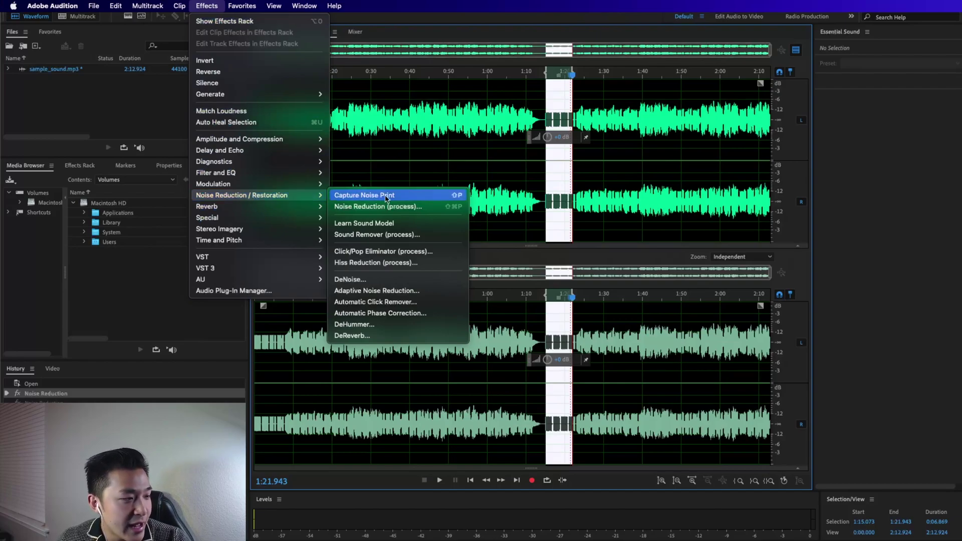
{"action": "left_click", "coordinate": [392, 199]}
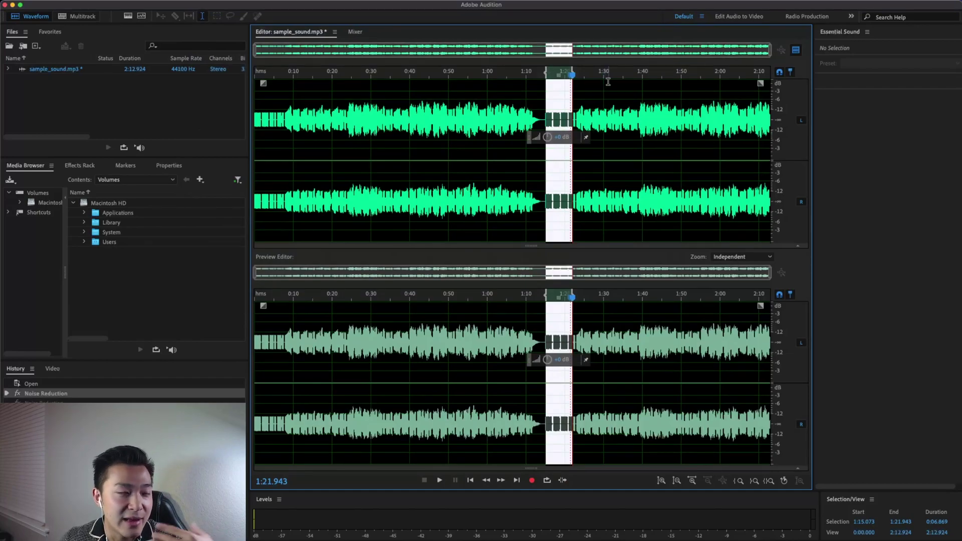
Try a selection from 1:14.285 to the end, then clear it and select the waveform.
{"action": "left_click", "coordinate": [614, 99]}
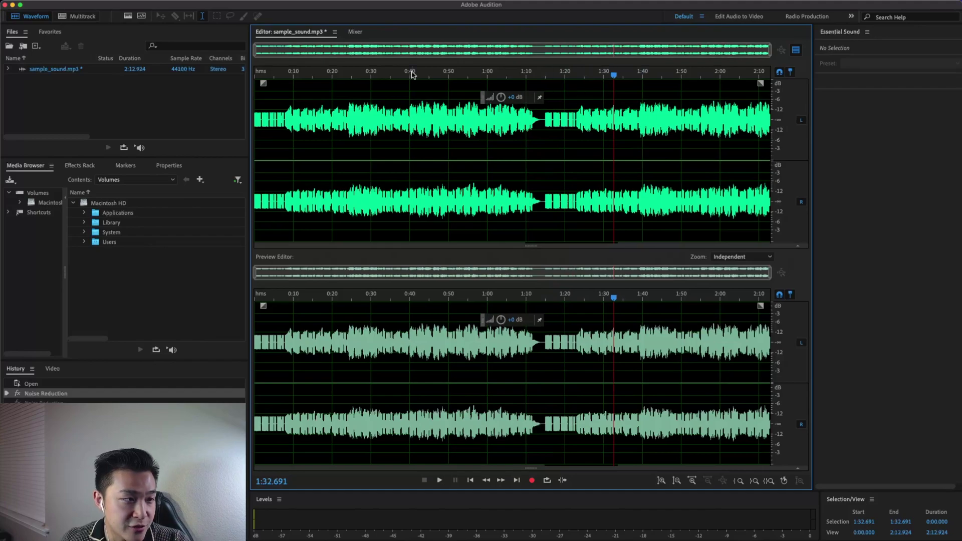
{"action": "left_click", "coordinate": [340, 73]}
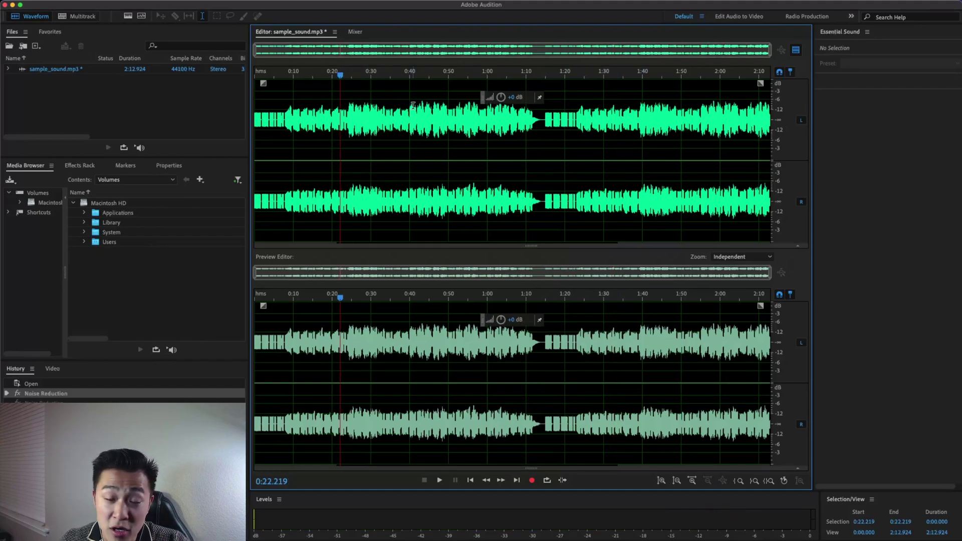
{"action": "left_click_drag", "start_coordinate": [543, 75], "coordinate": [544, 84]}
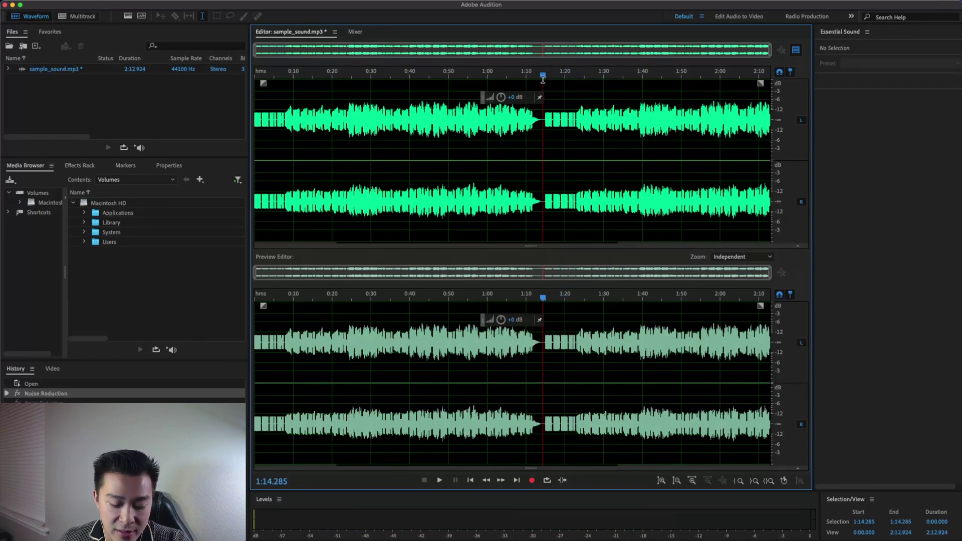
{"action": "key", "text": "shift+End"}
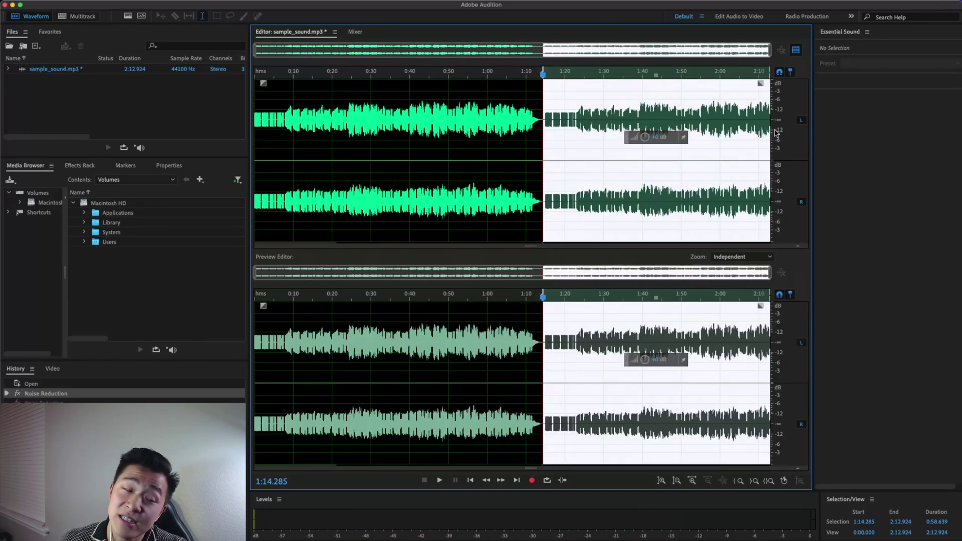
{"action": "left_click", "coordinate": [493, 139]}
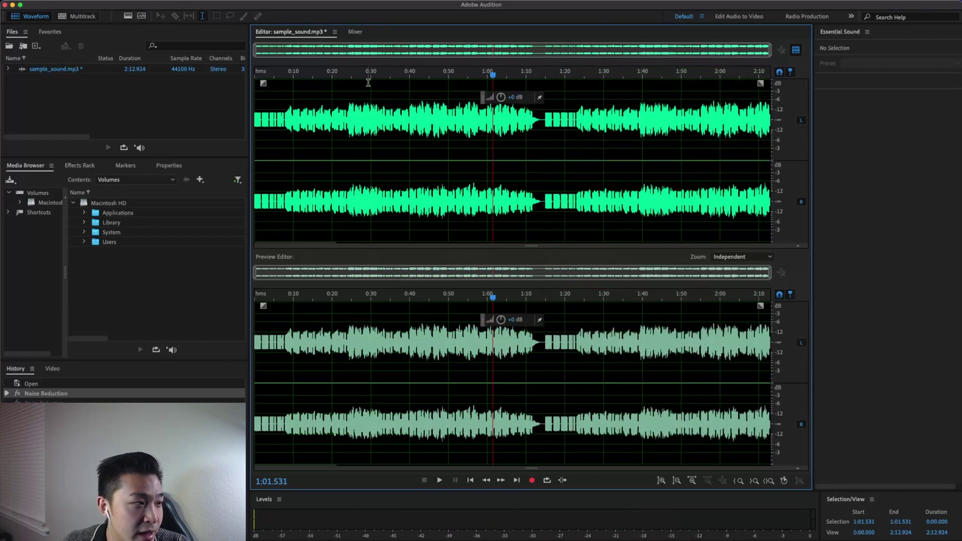
{"action": "double_click", "coordinate": [410, 86]}
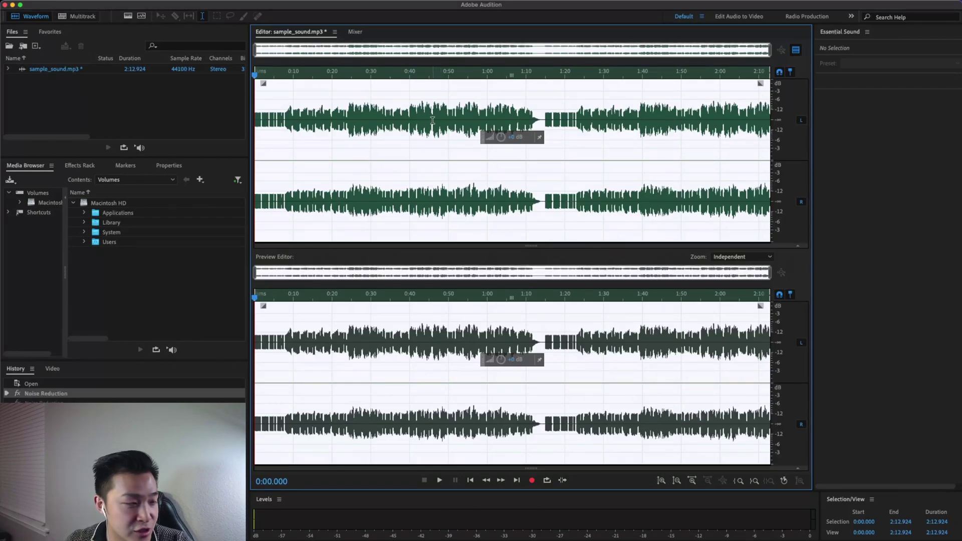
Play the noisy speech from about 1:00 to hear the background noise.
{"action": "left_click", "coordinate": [396, 75]}
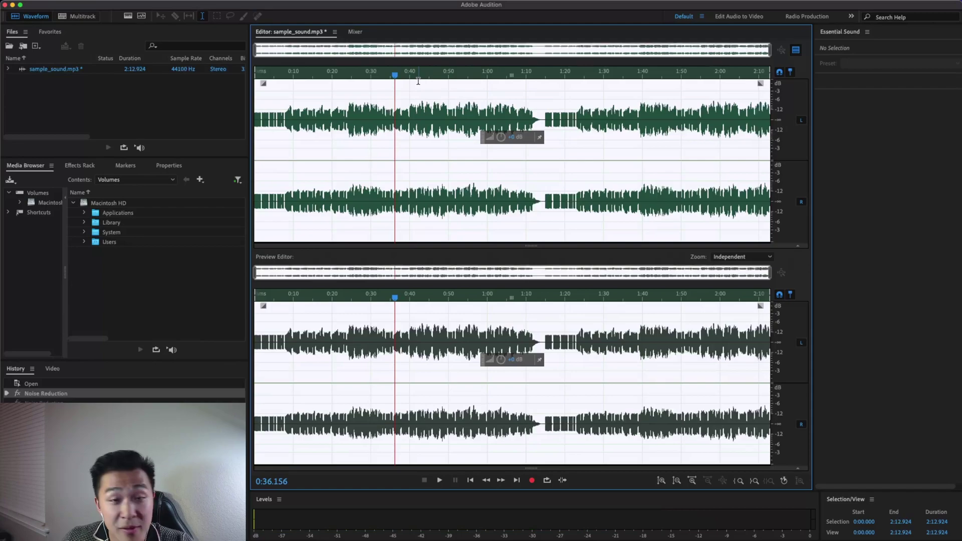
{"action": "left_click", "coordinate": [487, 75]}
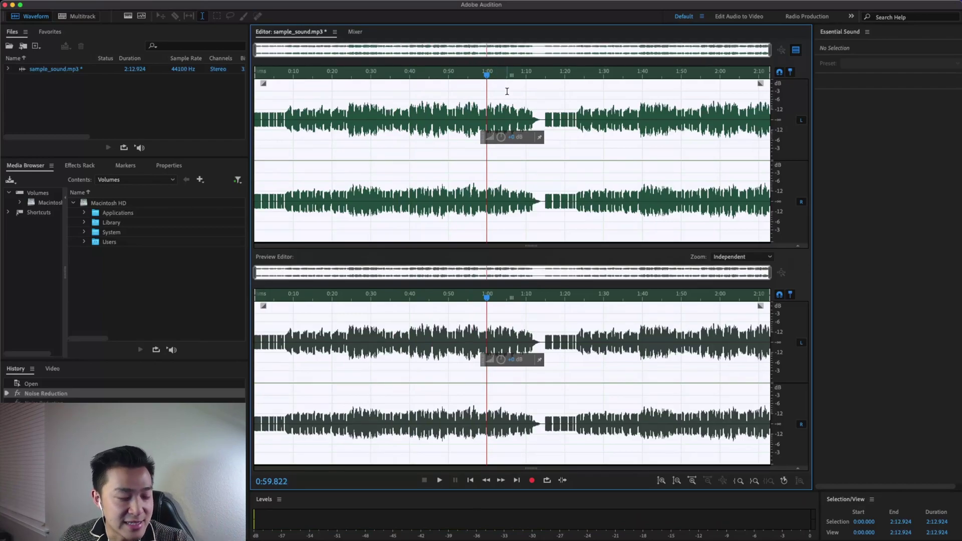
{"action": "key", "text": "space"}
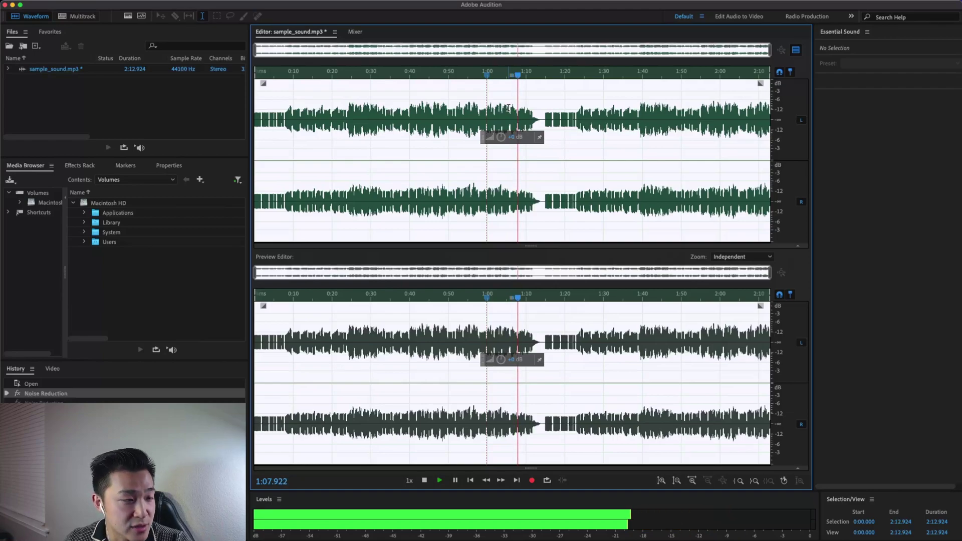
{"action": "key", "text": "space"}
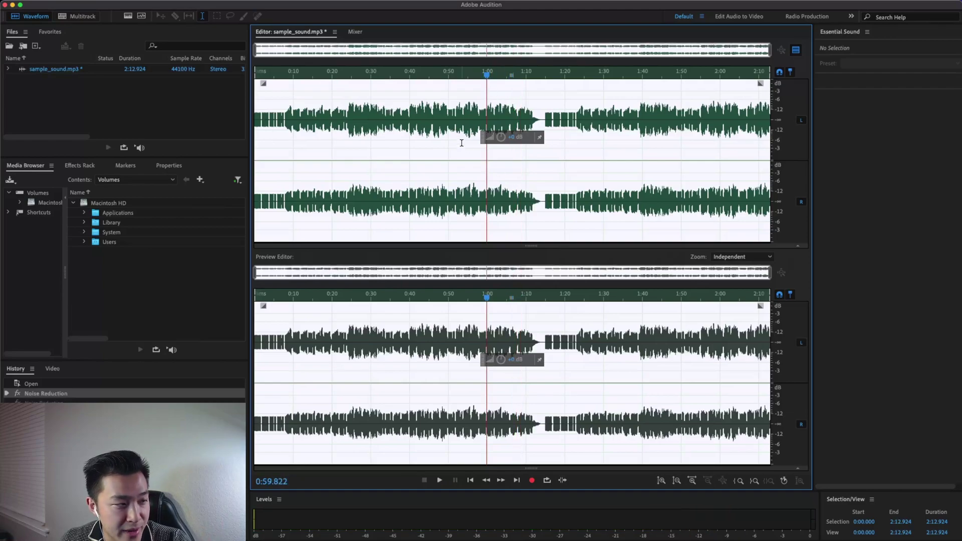
Select the entire 2:12.924 recording with Ctrl+A.
{"action": "left_click", "coordinate": [434, 137]}
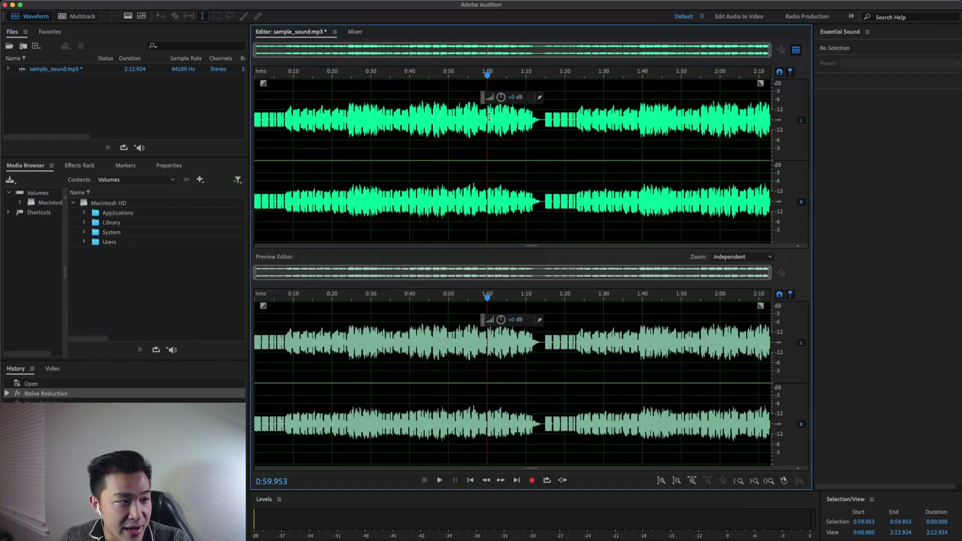
{"action": "key", "text": "ctrl+a"}
{"action": "mouse_move", "coordinate": [305, 3]}
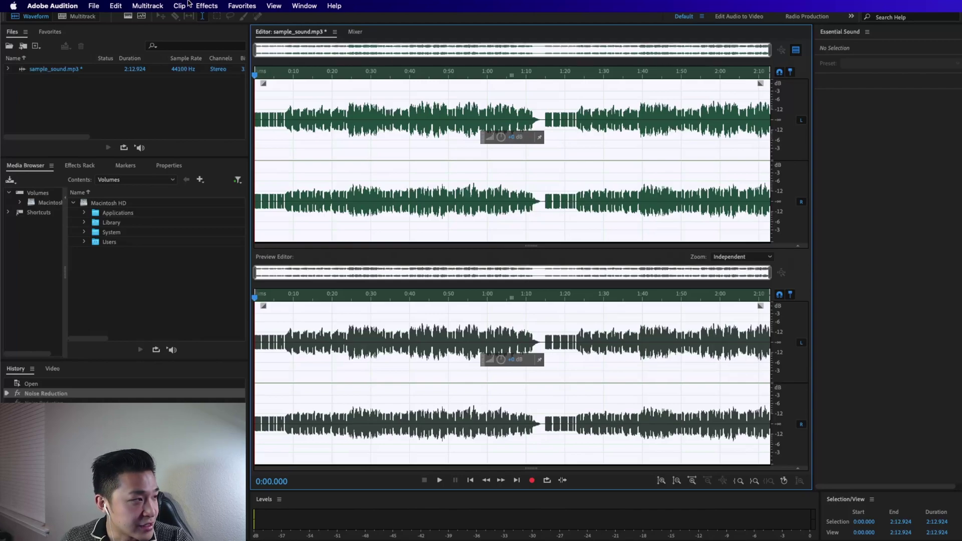
Open Effects > Noise Reduction / Restoration > Noise Reduction (process).
{"action": "left_click", "coordinate": [206, 5]}
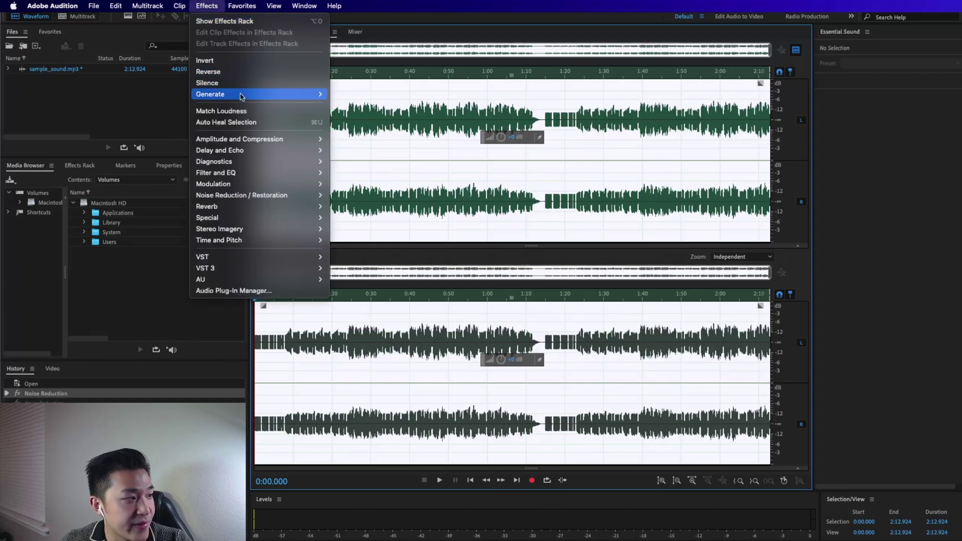
{"action": "mouse_move", "coordinate": [259, 201]}
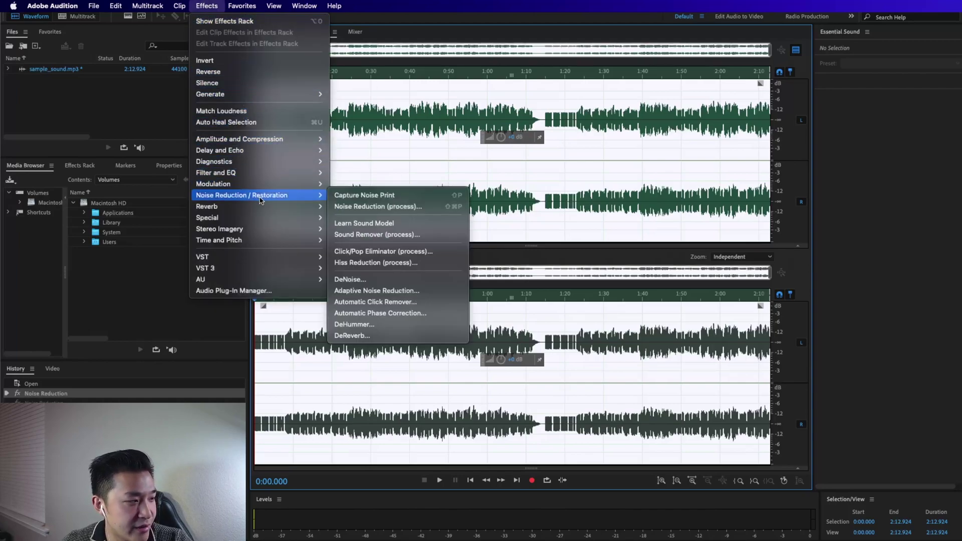
{"action": "left_click", "coordinate": [370, 207]}
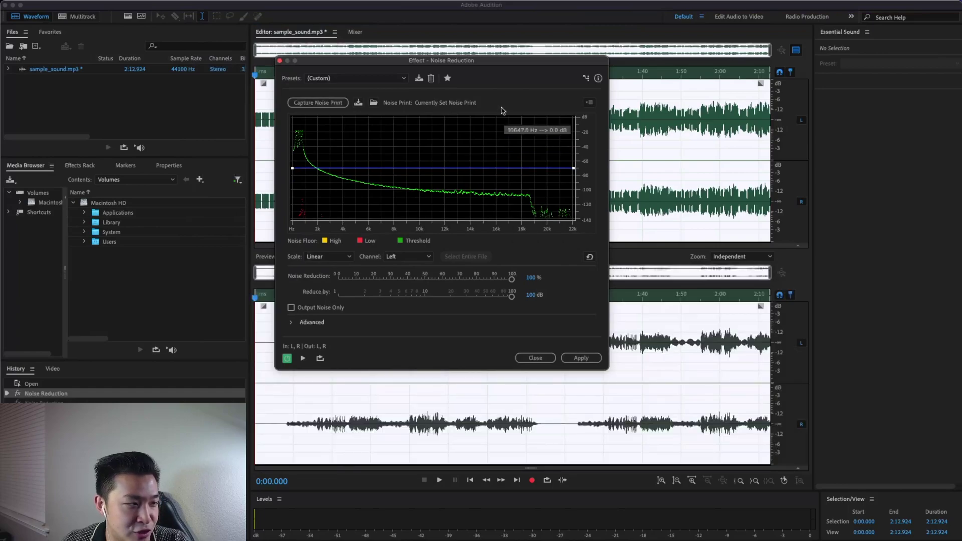
Apply Noise Reduction at 100% with 100 dB reduction to the whole recording.
{"action": "left_click_drag", "start_coordinate": [493, 66], "coordinate": [499, 69]}
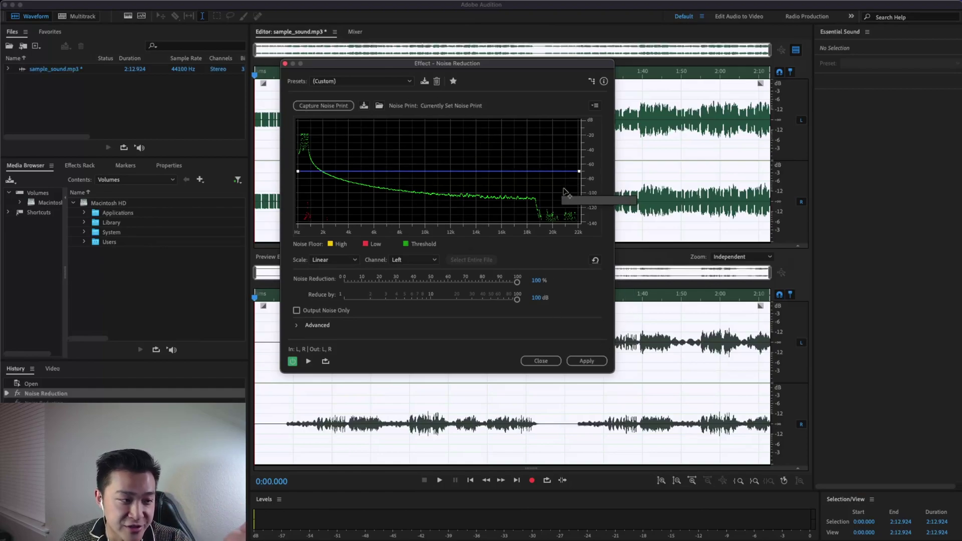
{"action": "left_click", "coordinate": [595, 366]}
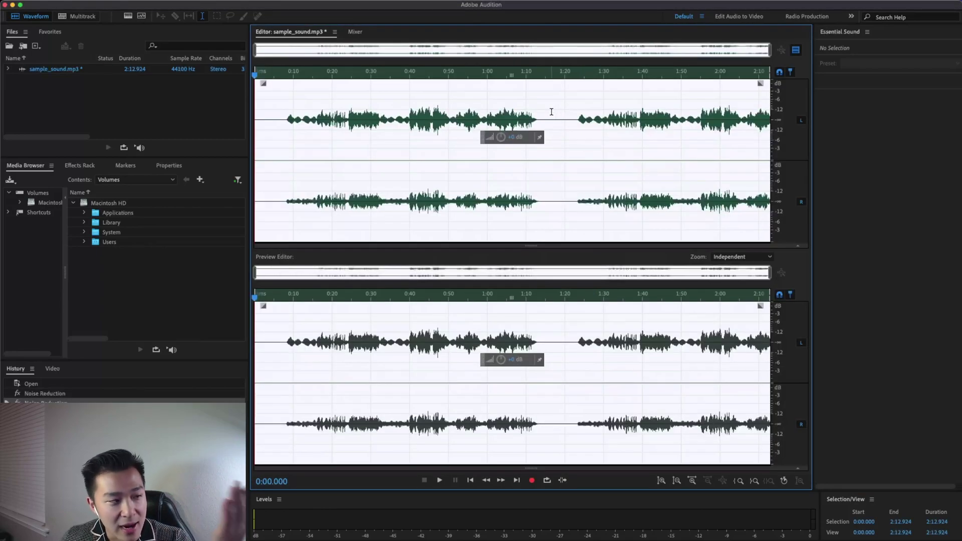
Scrub the cleaned audio forward to about 1:17, then set the play position near 1:00.
{"action": "left_click_drag", "start_coordinate": [487, 77], "coordinate": [556, 75]}
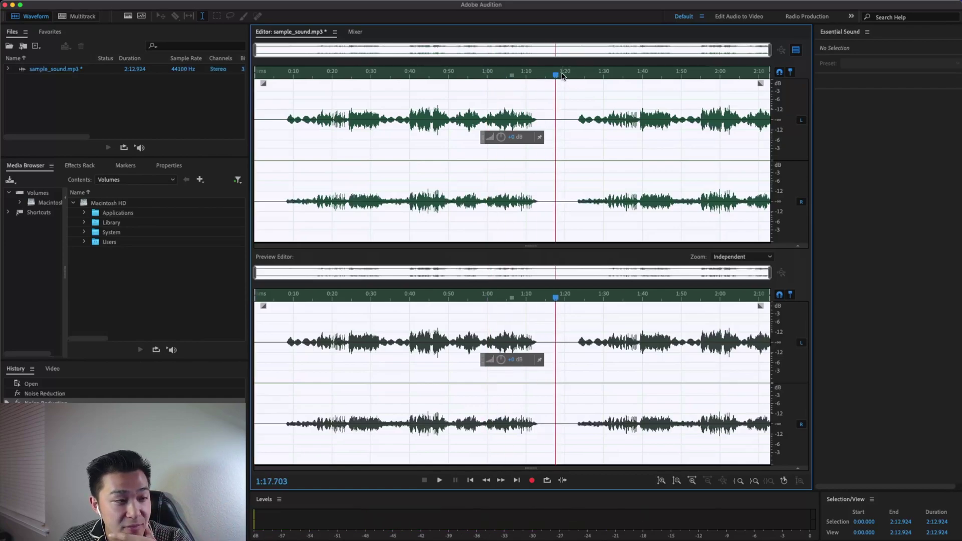
{"action": "left_click_drag", "start_coordinate": [556, 75], "coordinate": [552, 75]}
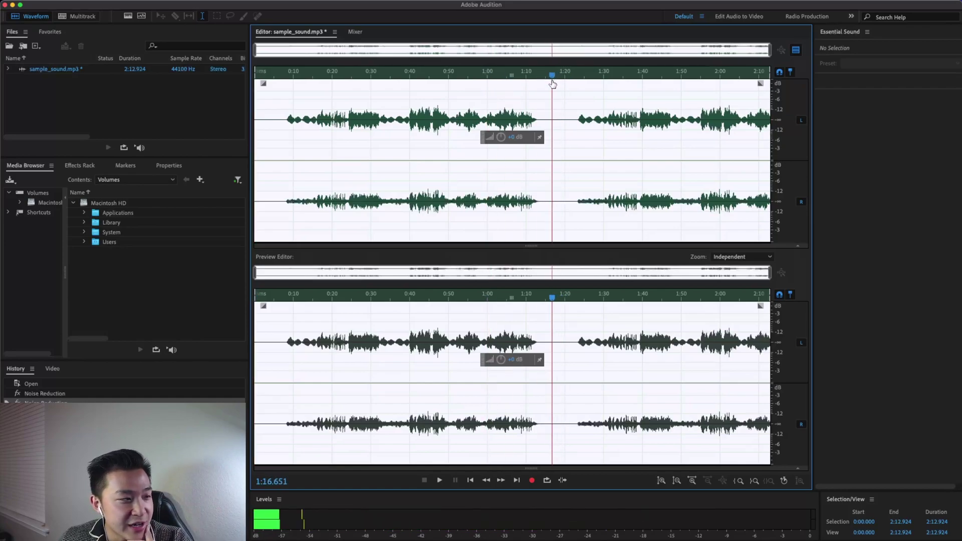
{"action": "left_click", "coordinate": [393, 180]}
{"action": "left_click_drag", "start_coordinate": [551, 81], "coordinate": [488, 80]}
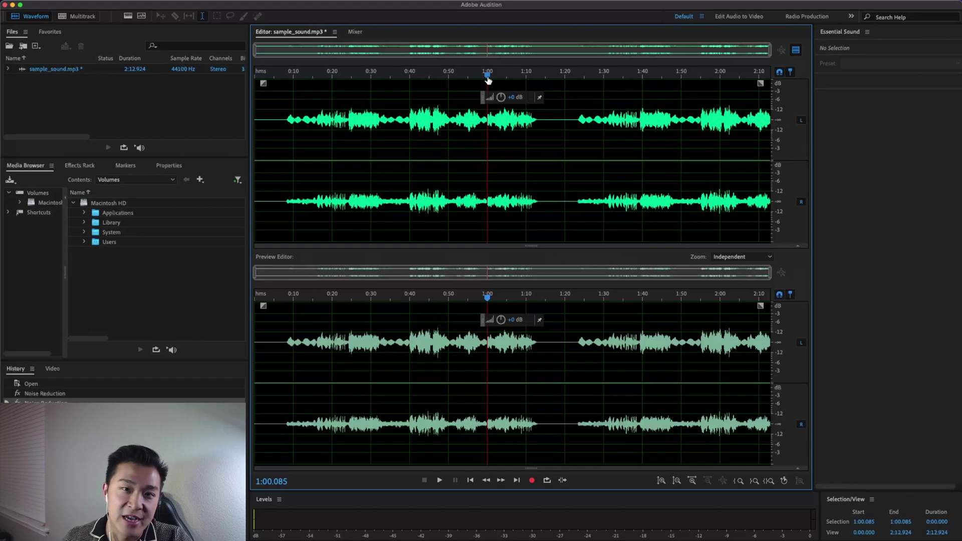
Play the cleaned speech from 1:00, jumping back to replay from about 1:05.
{"action": "key", "text": "space"}
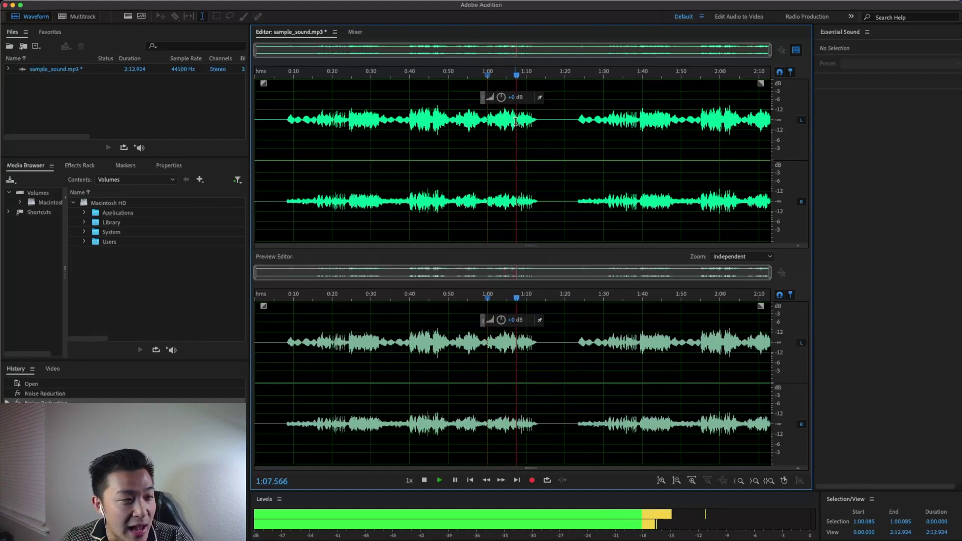
{"action": "left_click", "coordinate": [517, 76]}
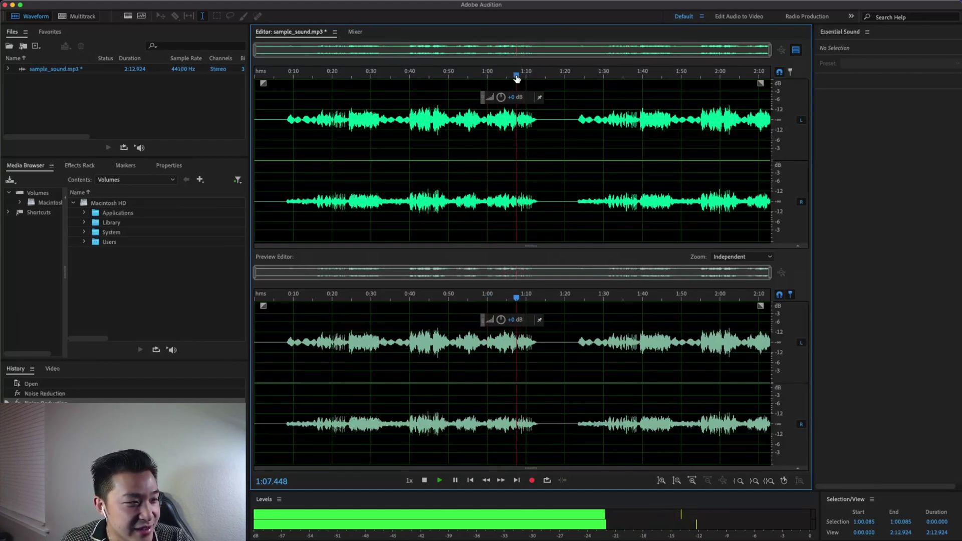
{"action": "left_click", "coordinate": [507, 101]}
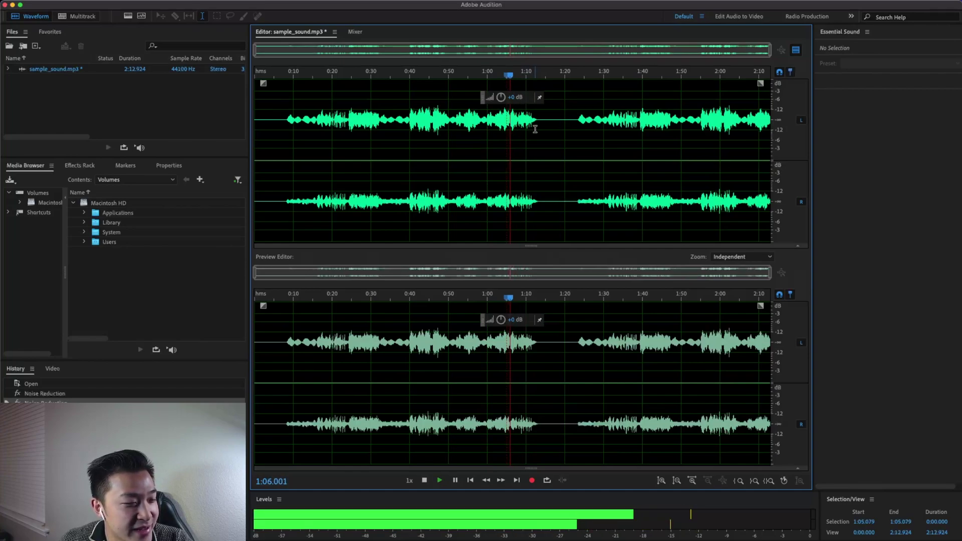
{"action": "key", "text": "space"}
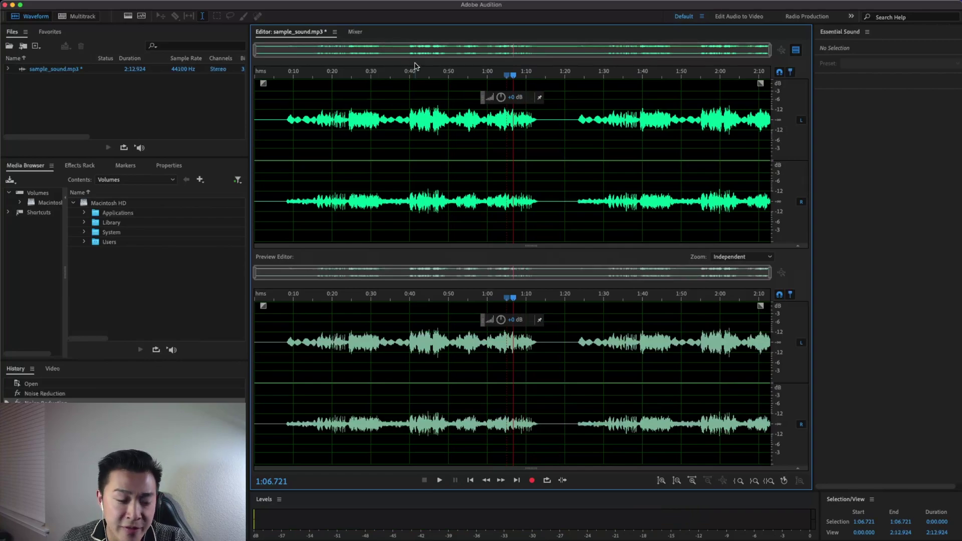
Replay from just before 1:00, stop at 1:06.437, and zoom in on 1:01–1:12.
{"action": "left_click", "coordinate": [565, 78]}
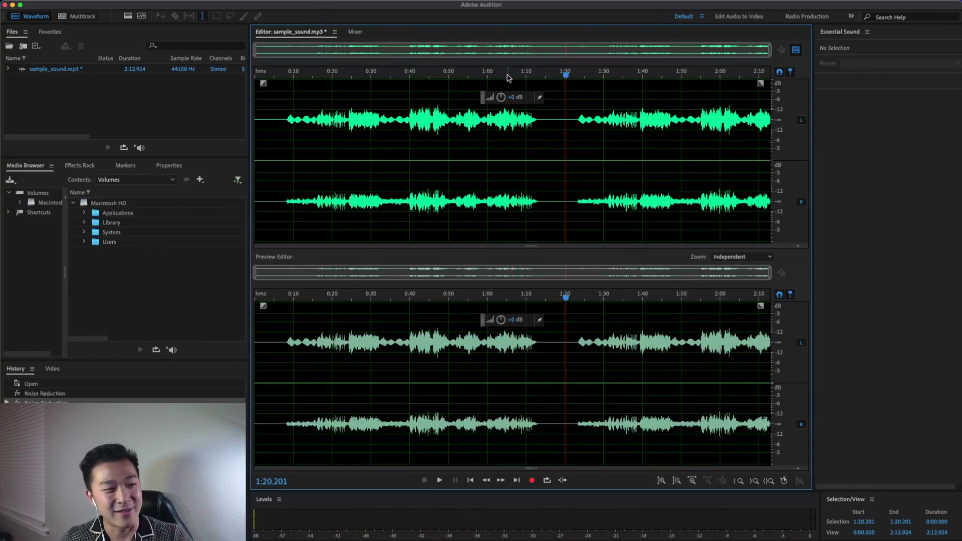
{"action": "key", "text": "space"}
{"action": "left_click", "coordinate": [487, 75]}
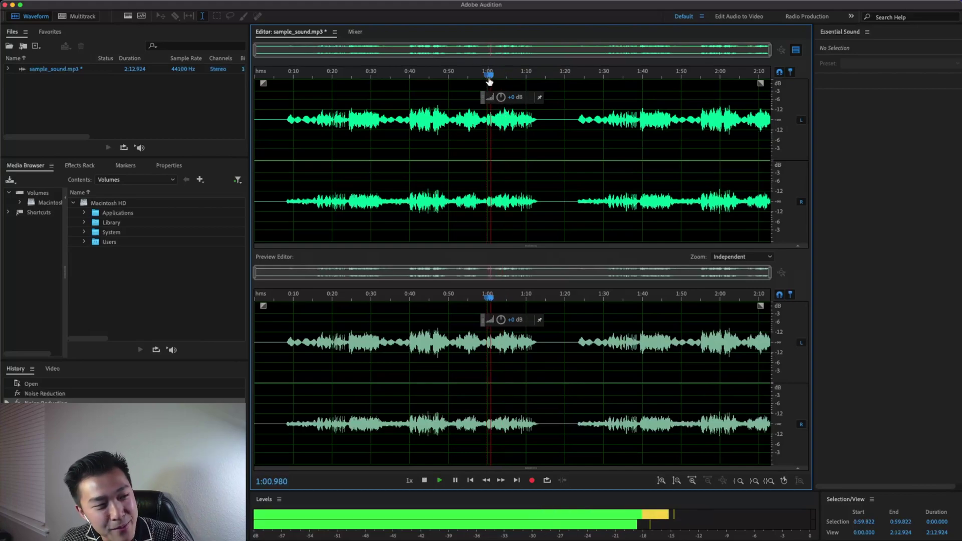
{"action": "key", "text": "alt+Left"}
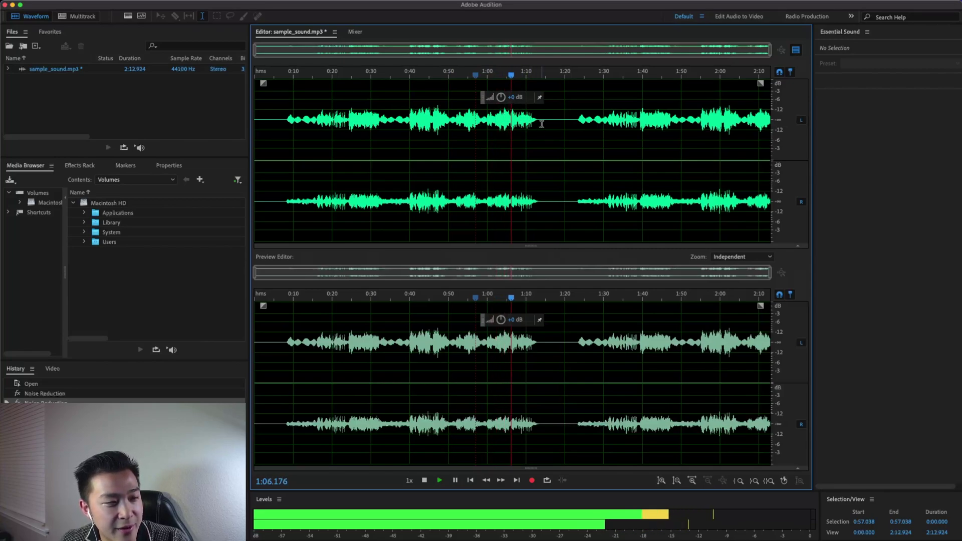
{"action": "key", "text": "space"}
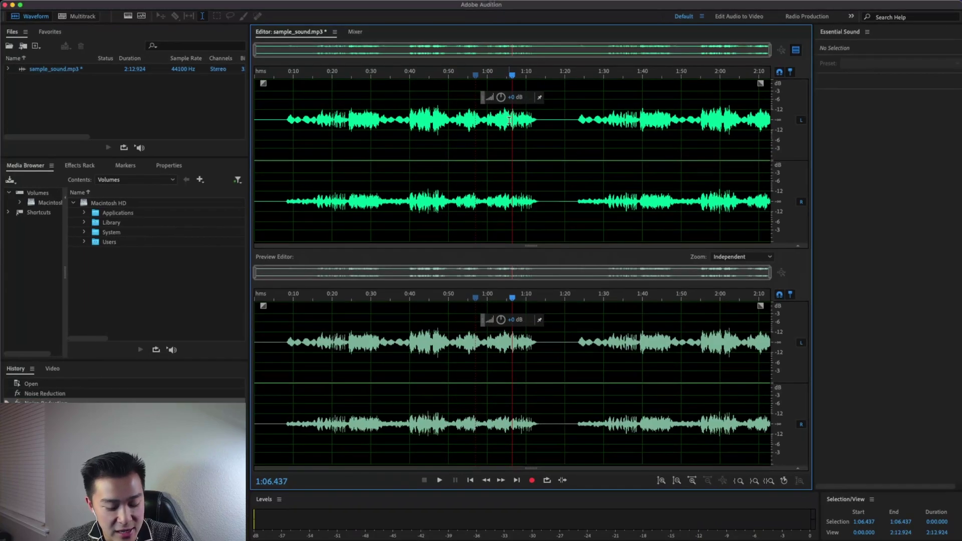
{"action": "scroll", "coordinate": [510, 122], "scroll_direction": "up", "scroll_amount": 5}
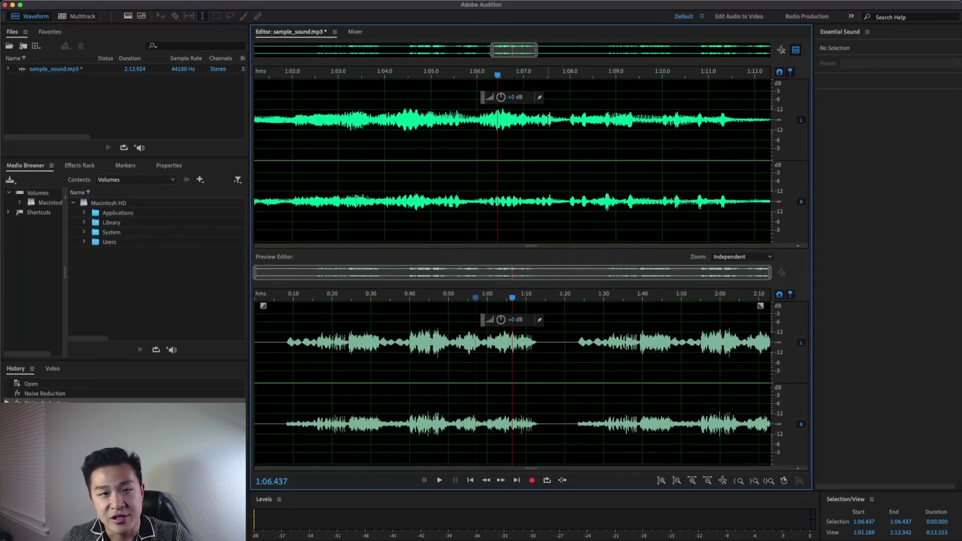
{"action": "left_click_drag", "start_coordinate": [547, 80], "coordinate": [573, 76]}
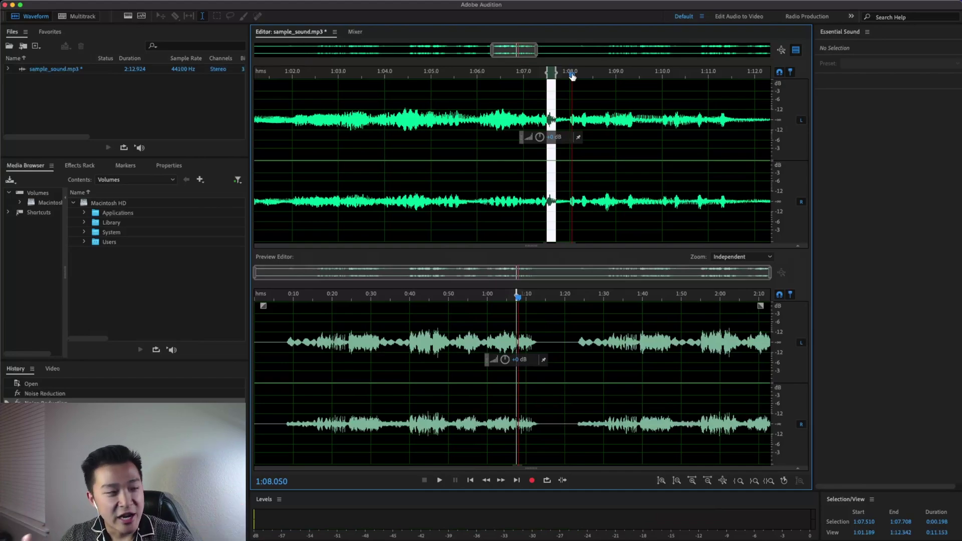
{"action": "left_click", "coordinate": [588, 84]}
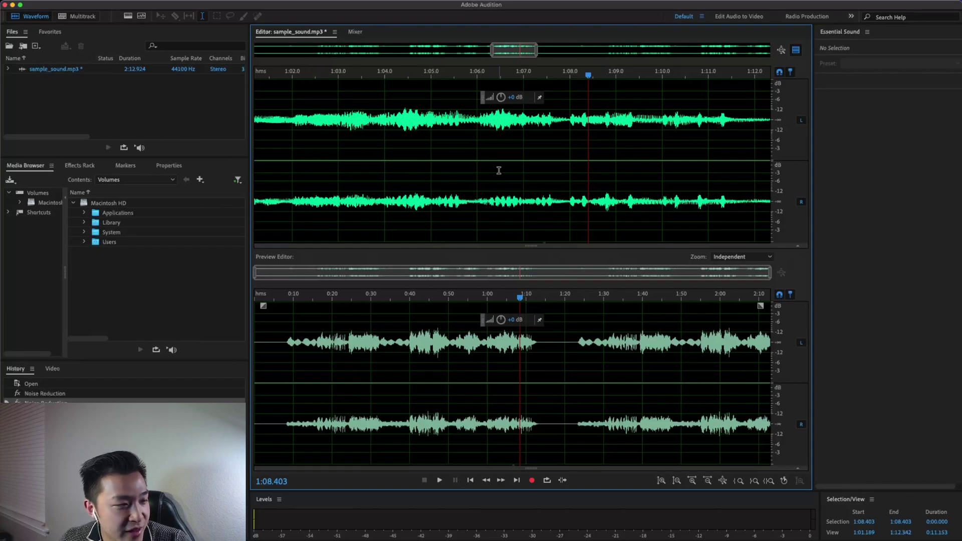
{"action": "scroll", "coordinate": [492, 167], "scroll_direction": "right", "scroll_amount": 2}
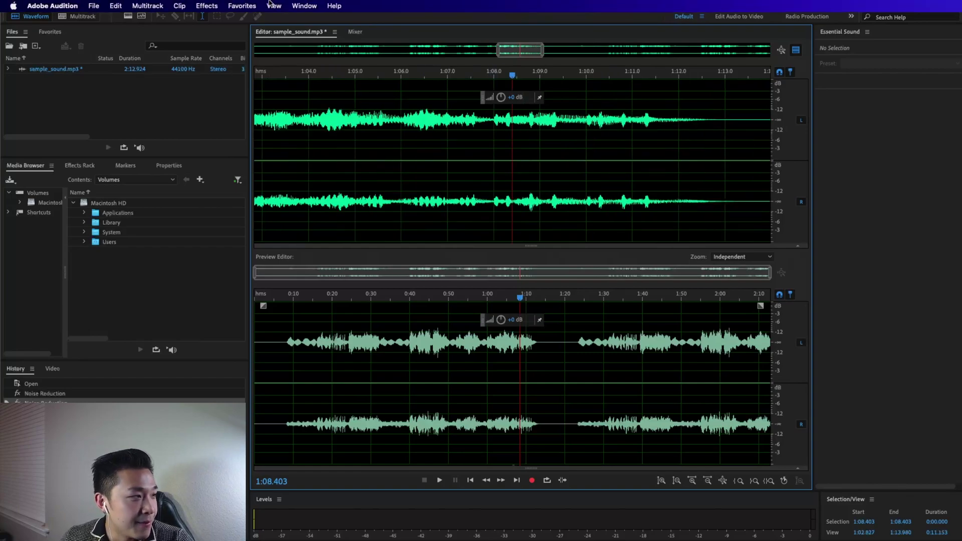
Show the Effects > Noise Reduction / Restoration submenu with Noise Reduction (process) again.
{"action": "left_click", "coordinate": [207, 6]}
{"action": "mouse_move", "coordinate": [247, 195]}
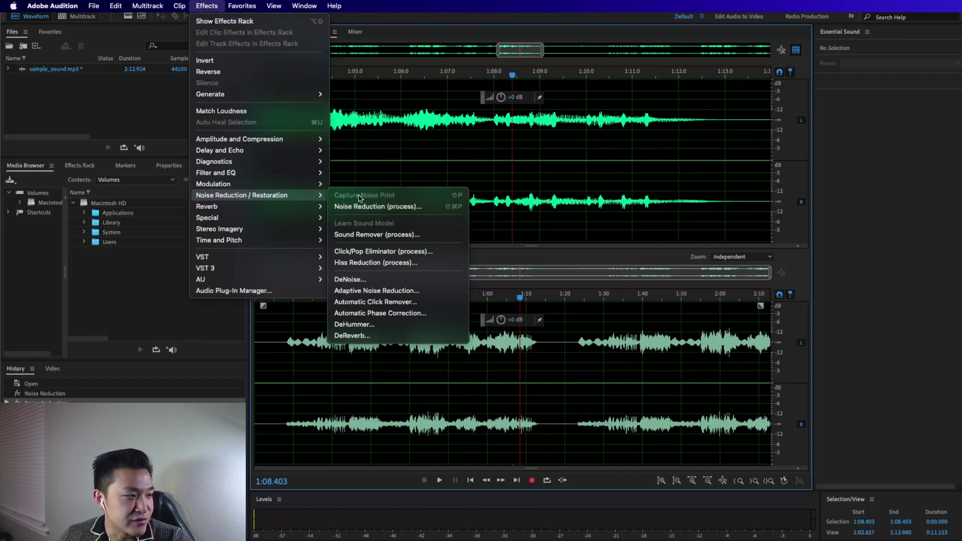